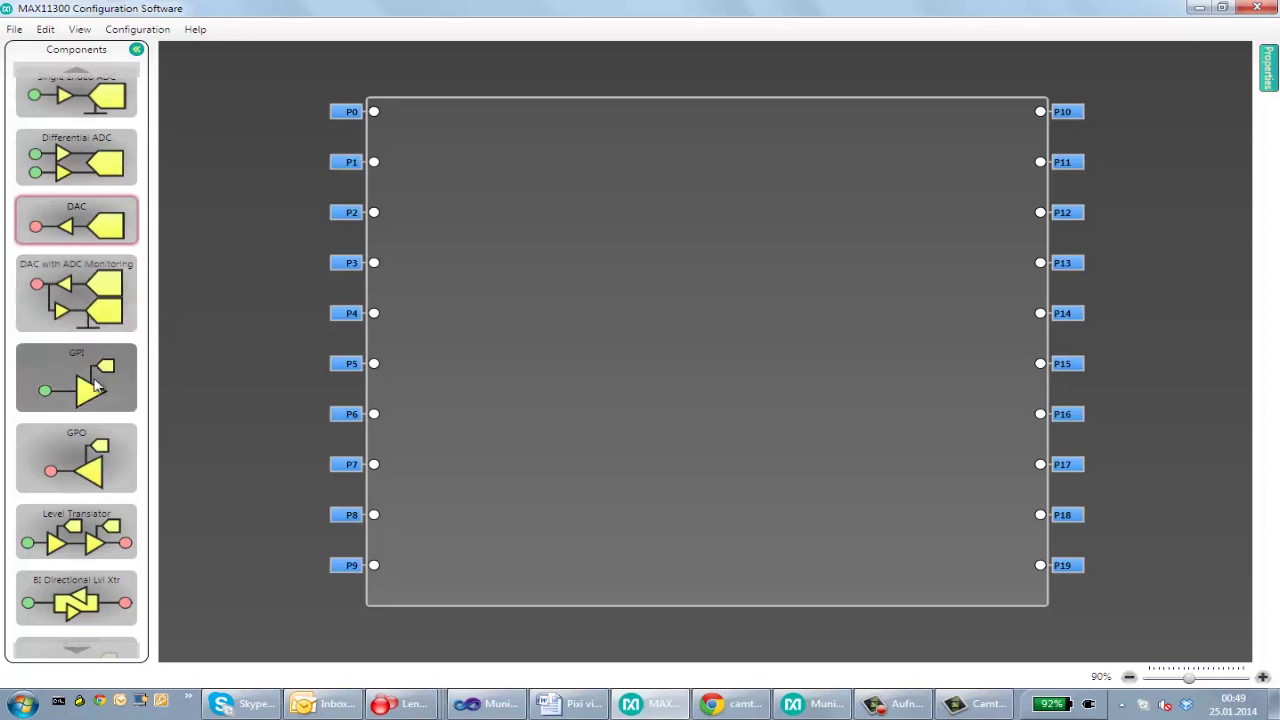
# Place a Single Ended ADC from the Components palette onto pin P0.
pyautogui.scroll(-1, 92, 385)
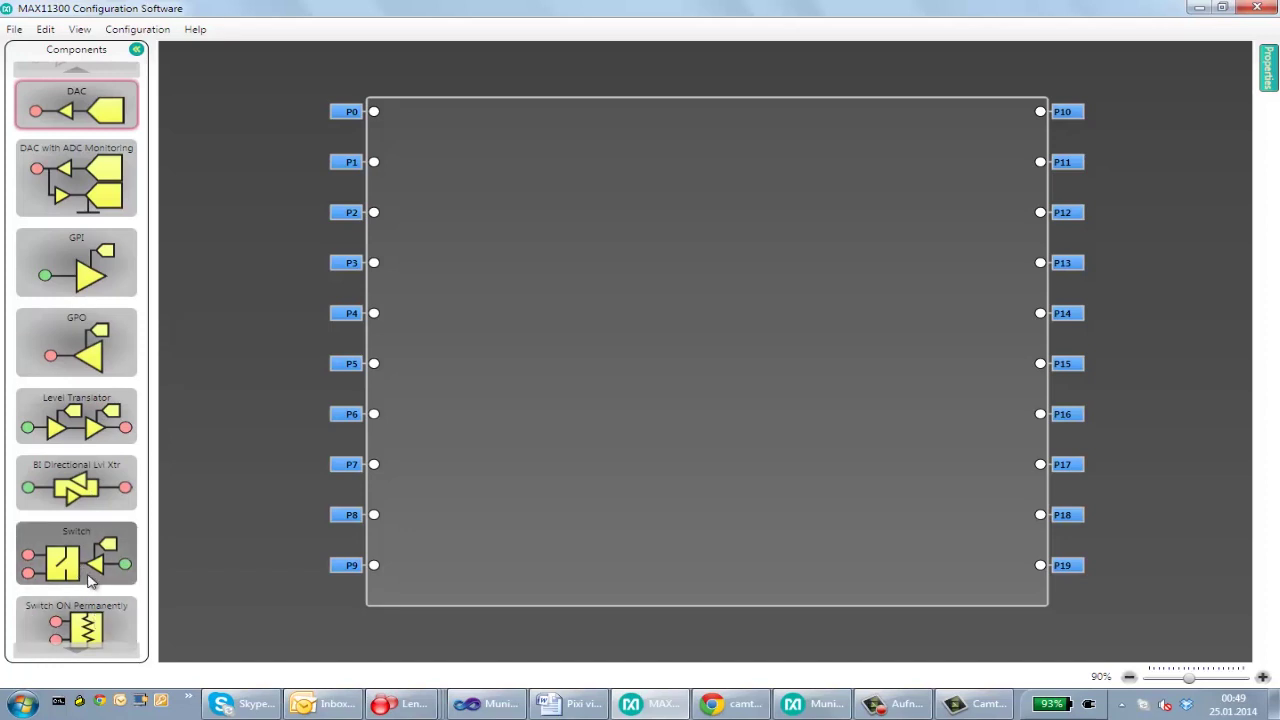
pyautogui.scroll(3, 87, 627)
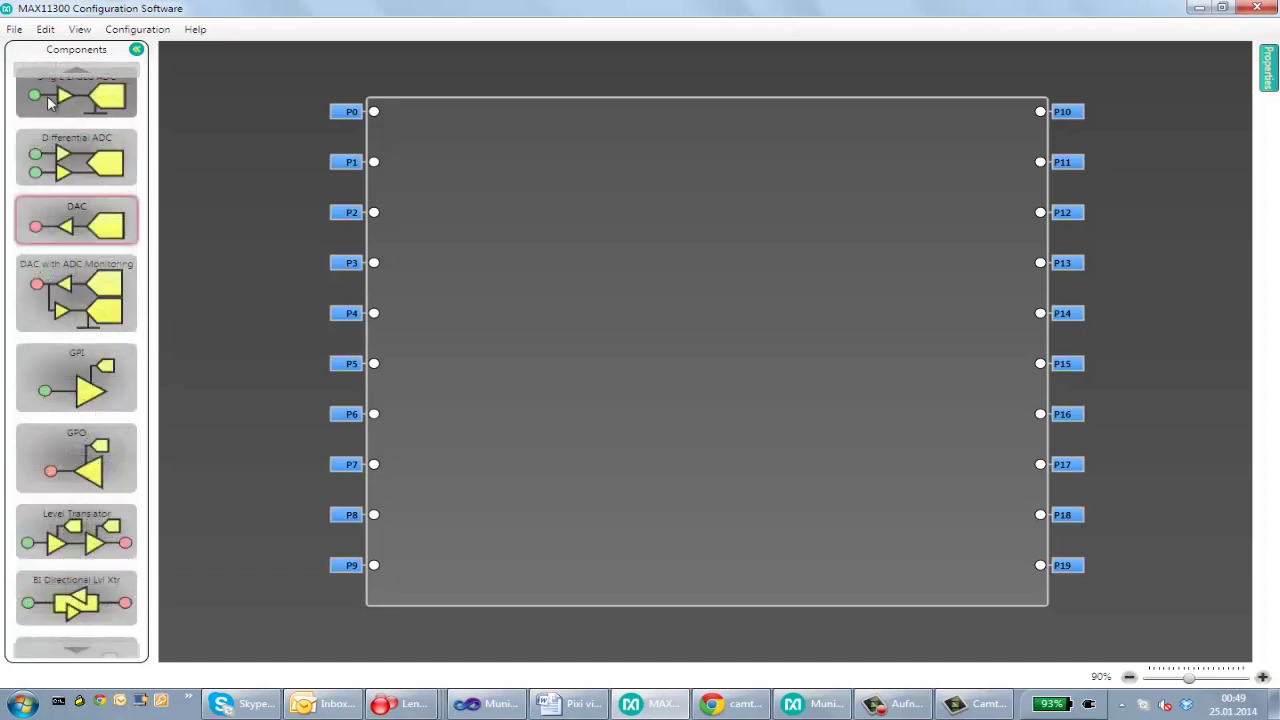
pyautogui.moveTo(77, 95); pyautogui.dragTo(458, 130)
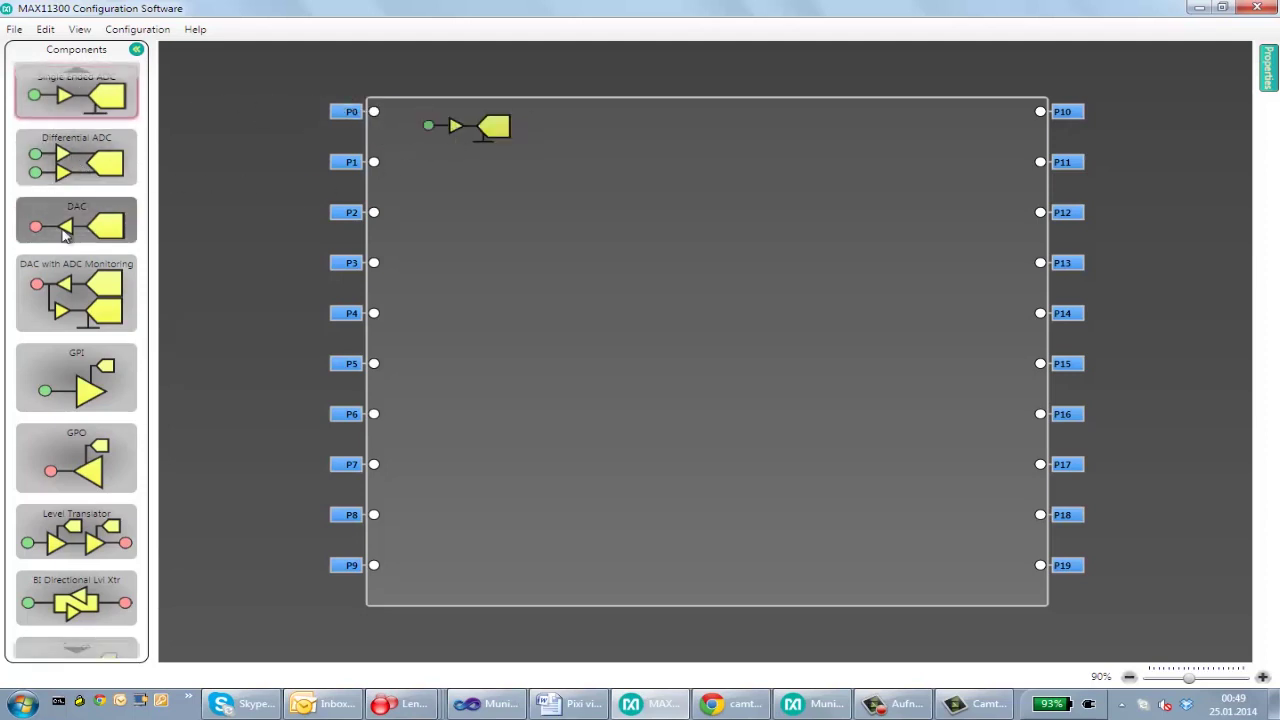
# Add a DAC wired to pin P1, nudge it slightly lower, and select the P0 ADC.
pyautogui.moveTo(80, 222); pyautogui.dragTo(377, 120)
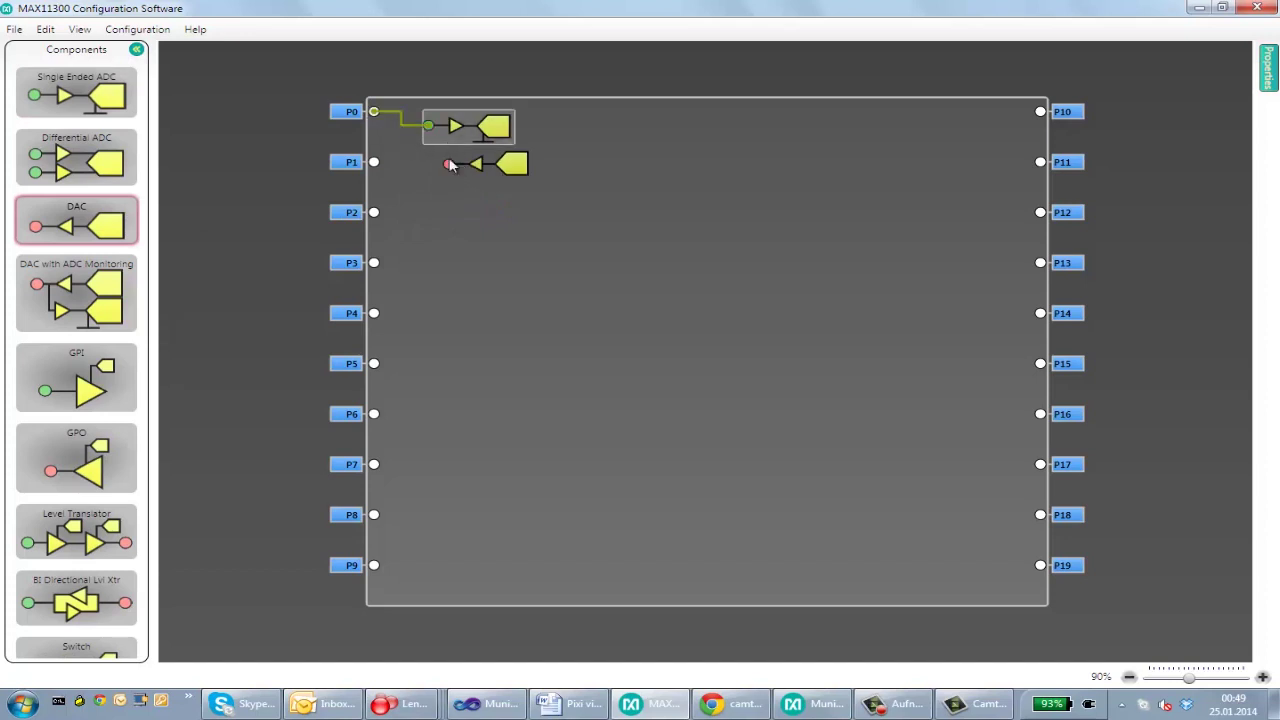
pyautogui.moveTo(448, 163); pyautogui.dragTo(377, 168)
pyautogui.moveTo(486, 155); pyautogui.dragTo(452, 176)
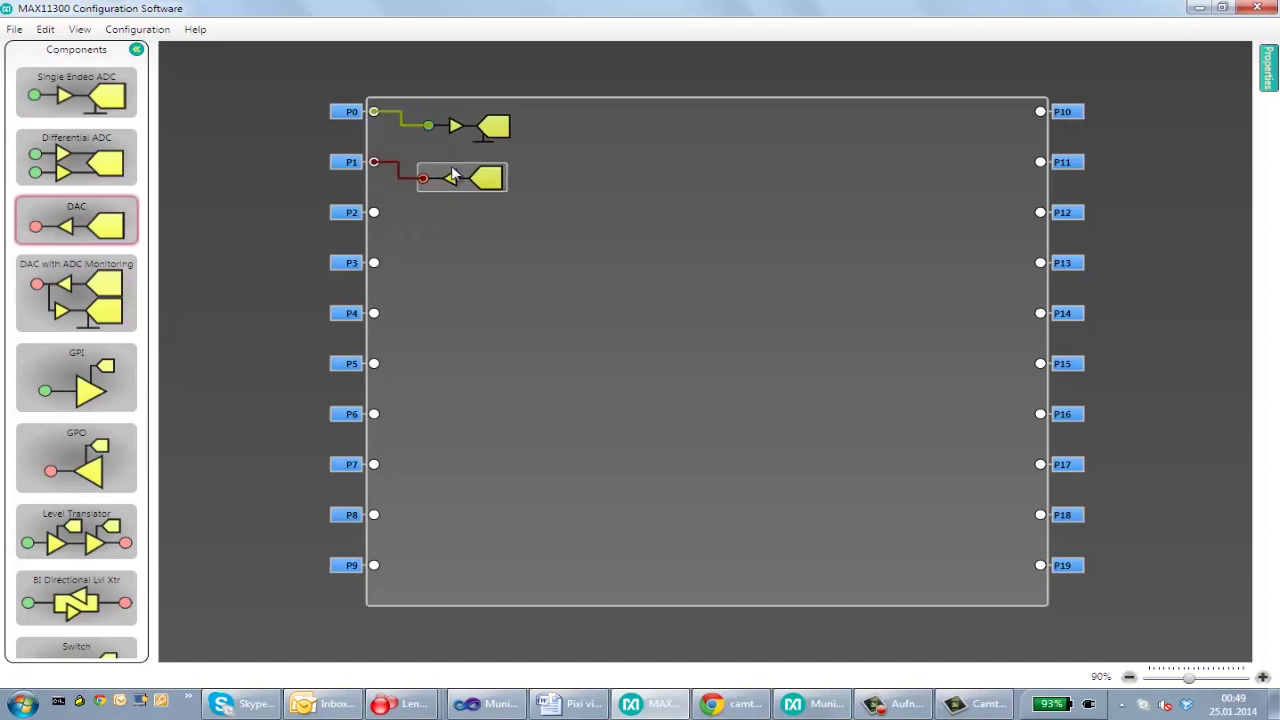
pyautogui.click(472, 138)
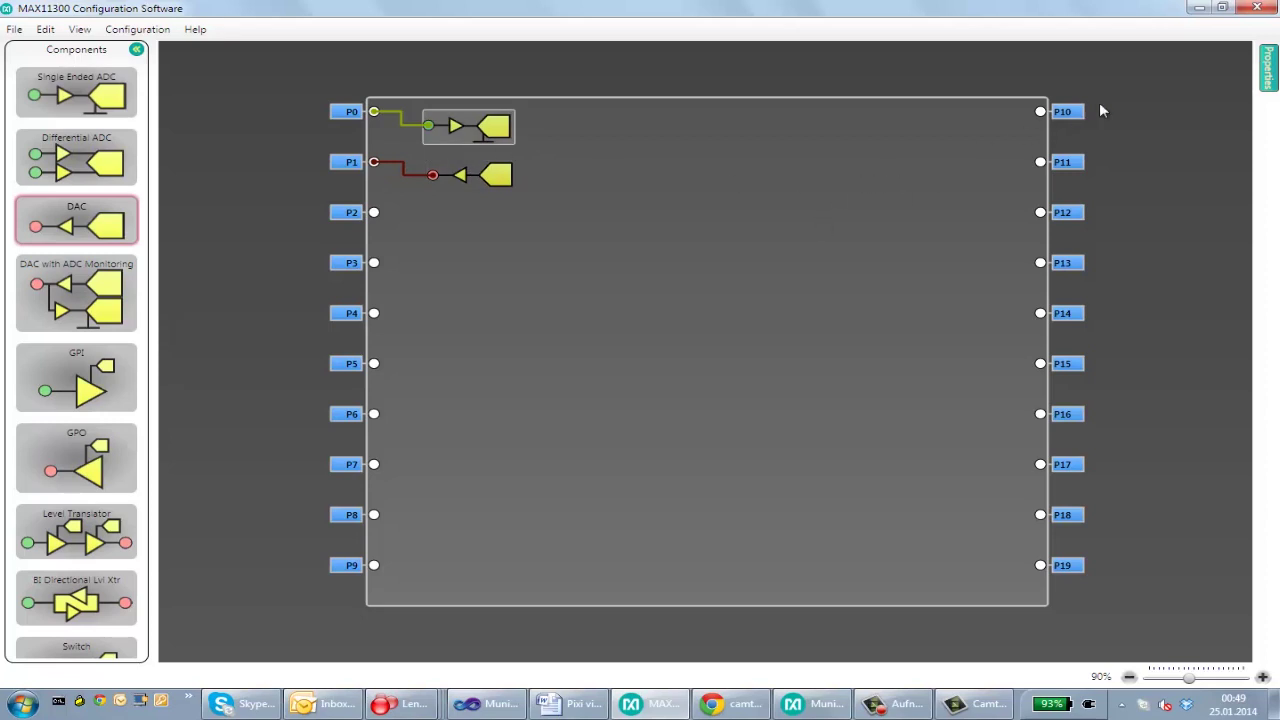
# Keep the P0 ADC range at 0V to 10V, check its reference type, then open Parameter Configuration.
pyautogui.click(1260, 58)
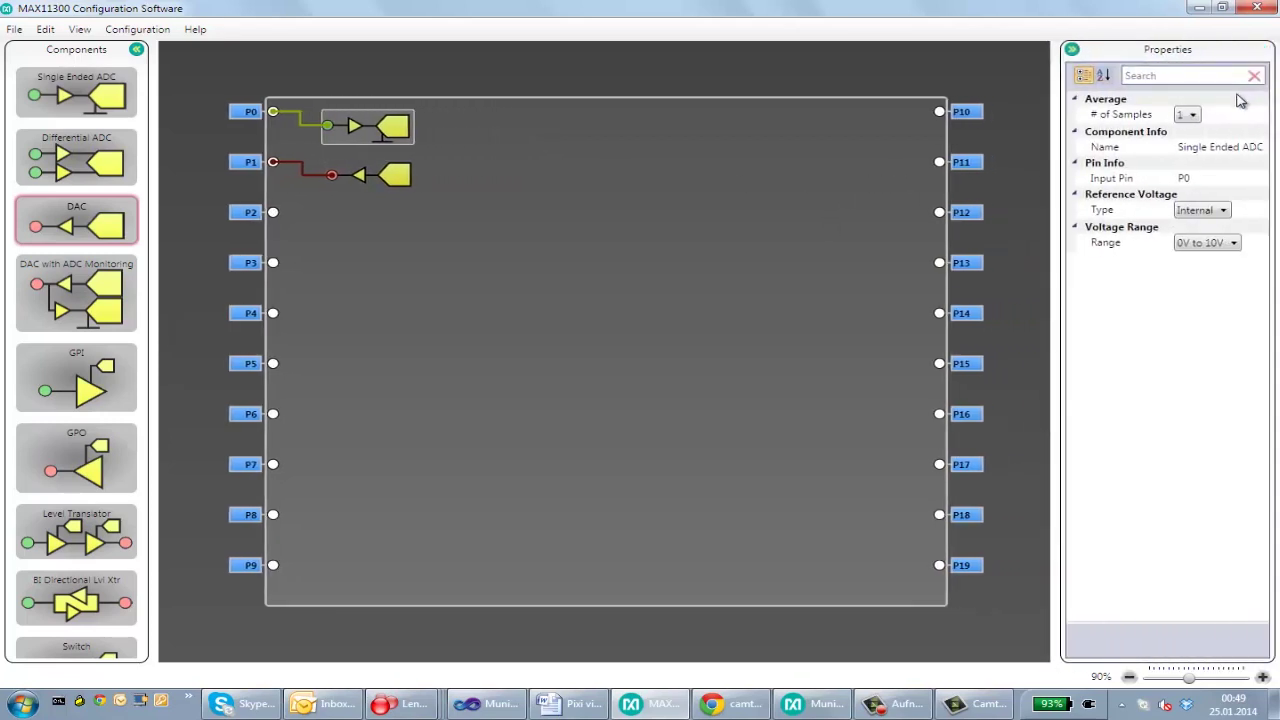
pyautogui.click(1235, 245)
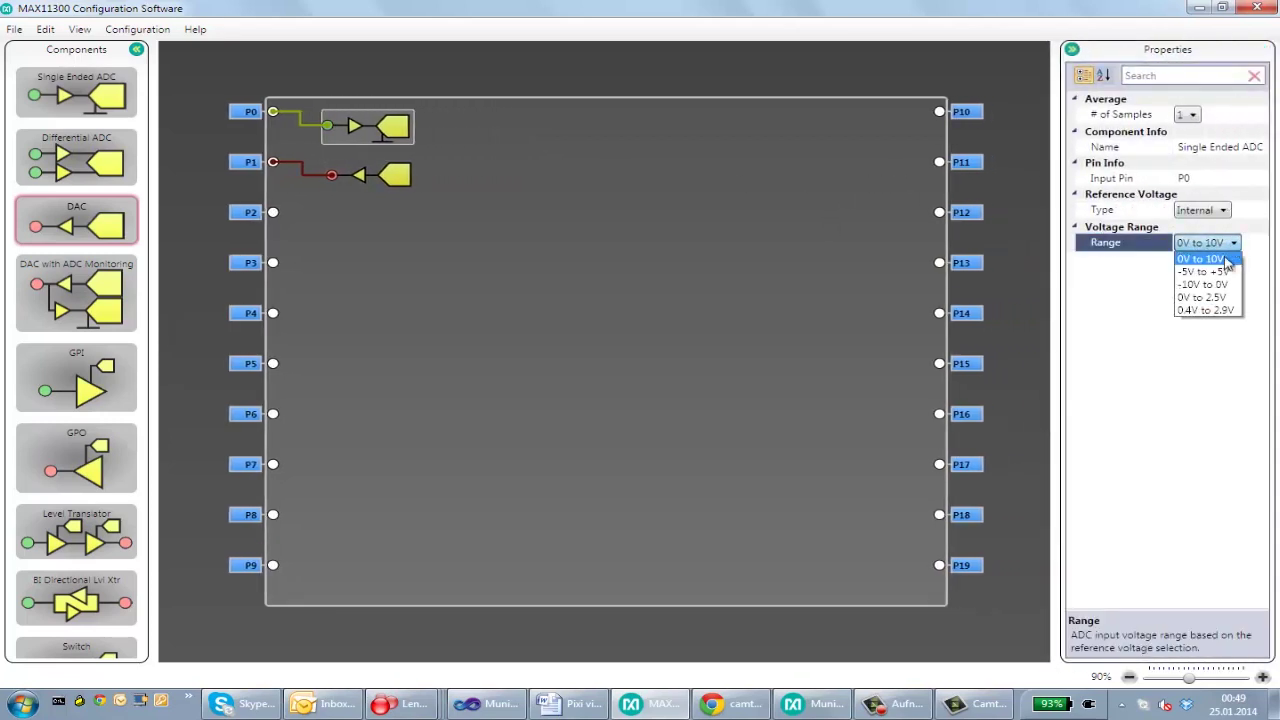
pyautogui.click(1226, 260)
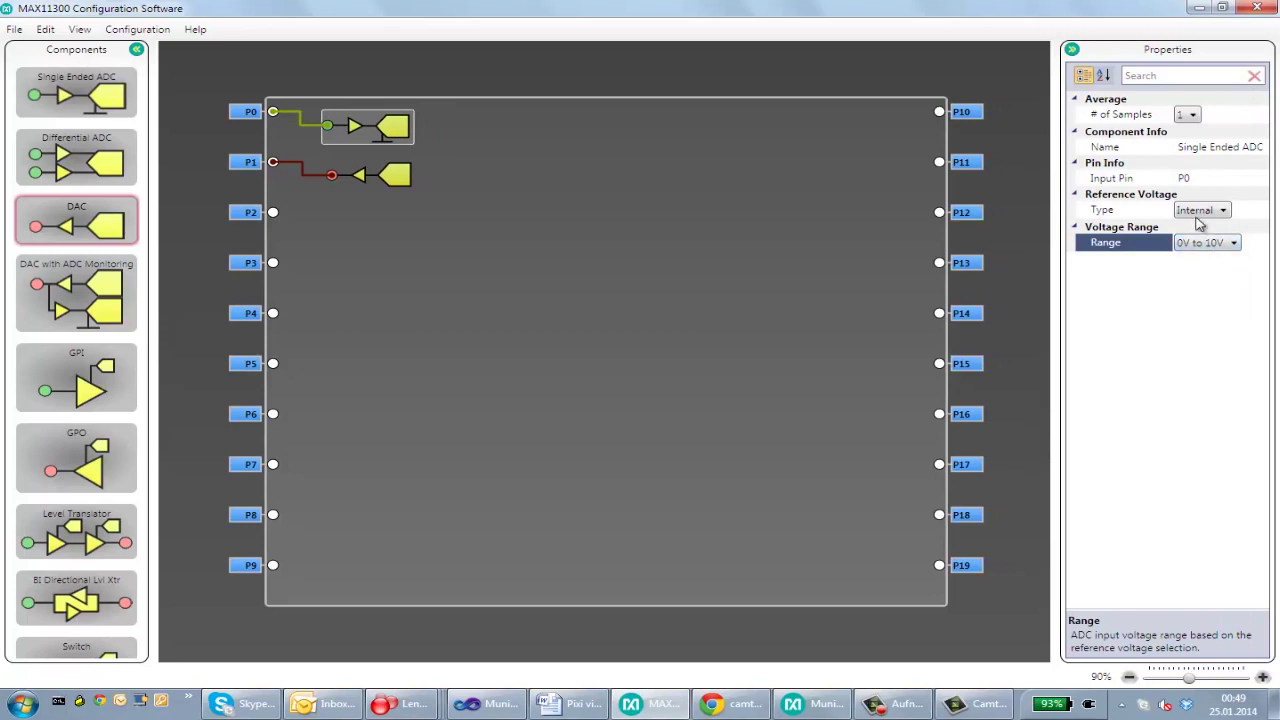
pyautogui.click(1210, 218)
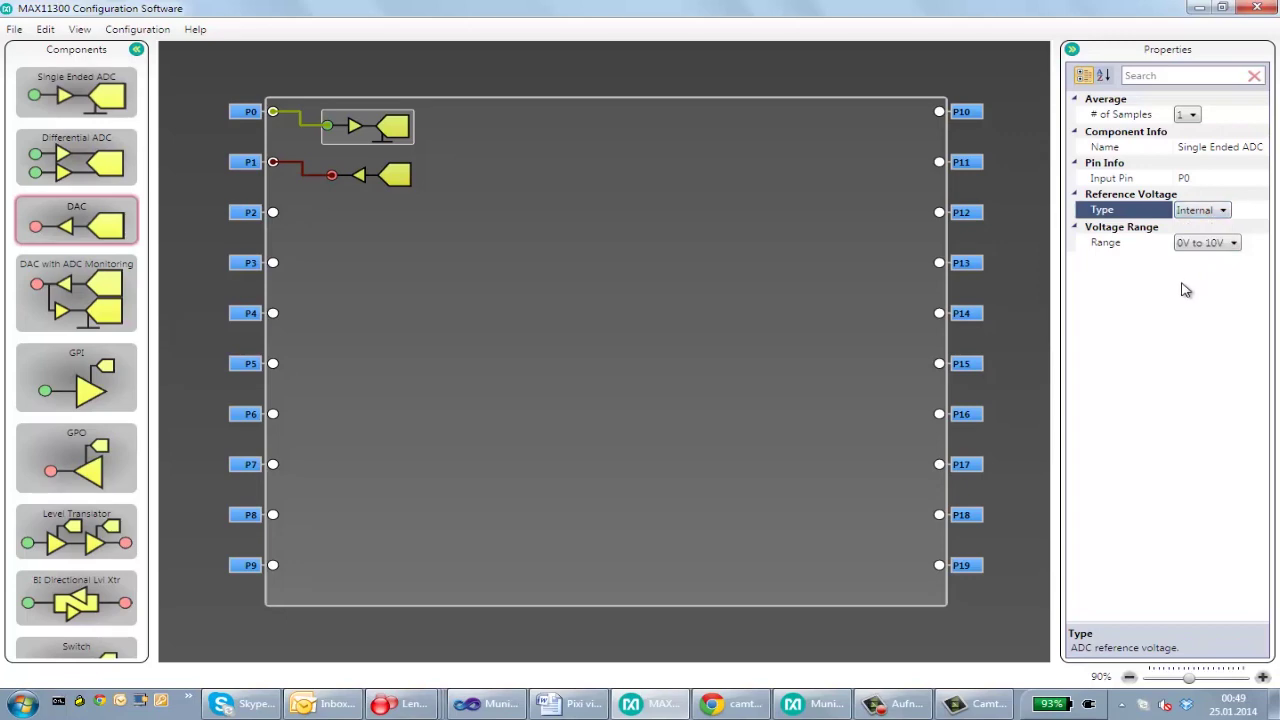
pyautogui.click(135, 30)
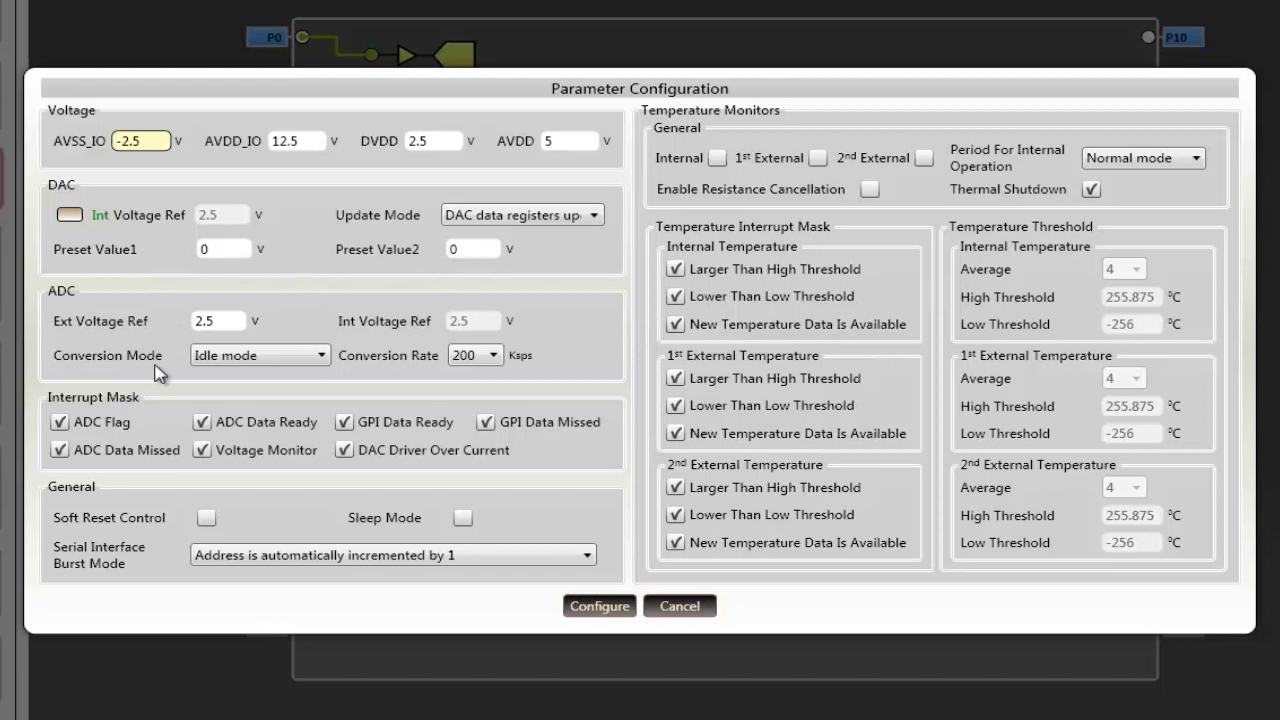
# Leave the ADC Conversion Mode at Idle mode in Parameter Configuration.
pyautogui.click(285, 356)
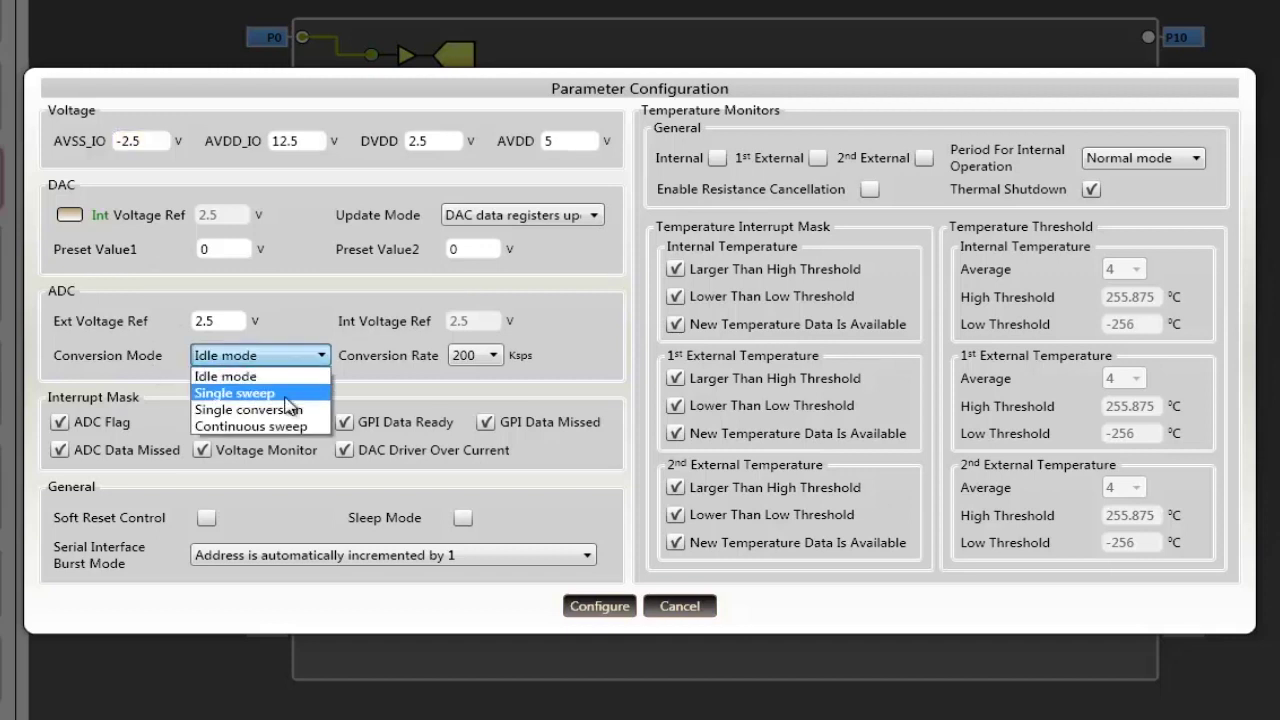
pyautogui.click(164, 370)
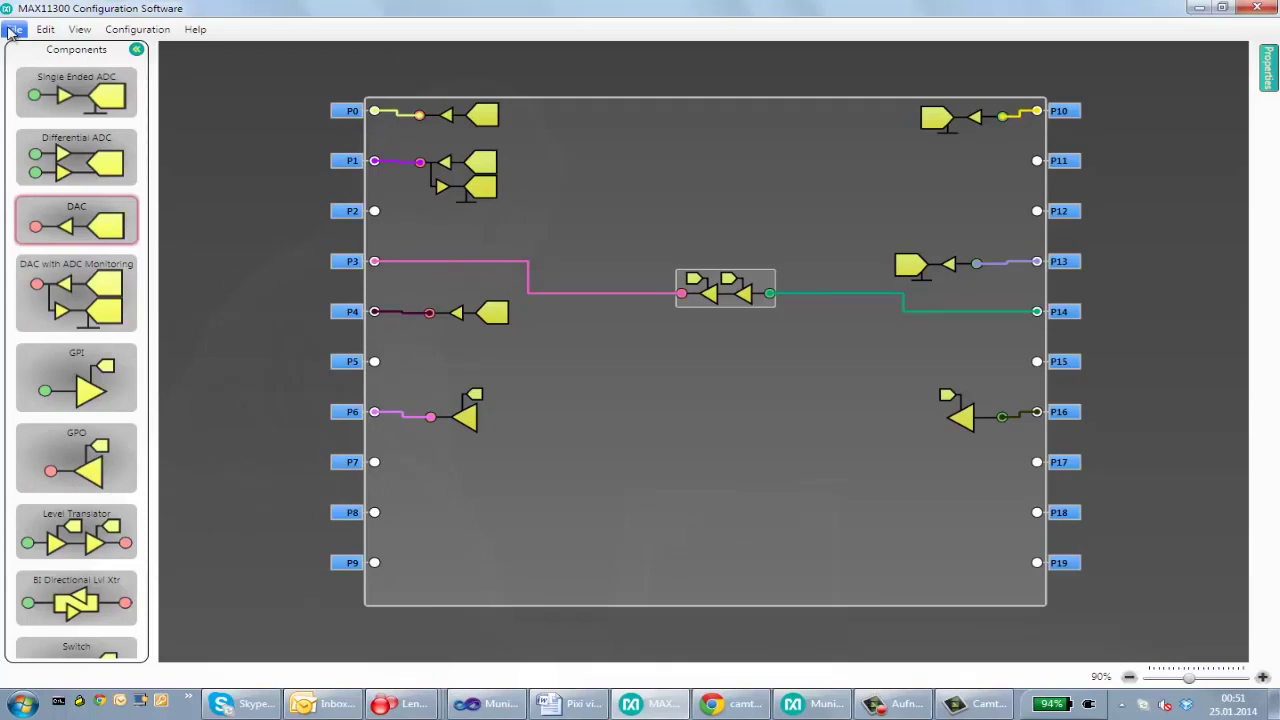
# Bring up the File menu for the completed multi-pin design.
pyautogui.click(12, 31)
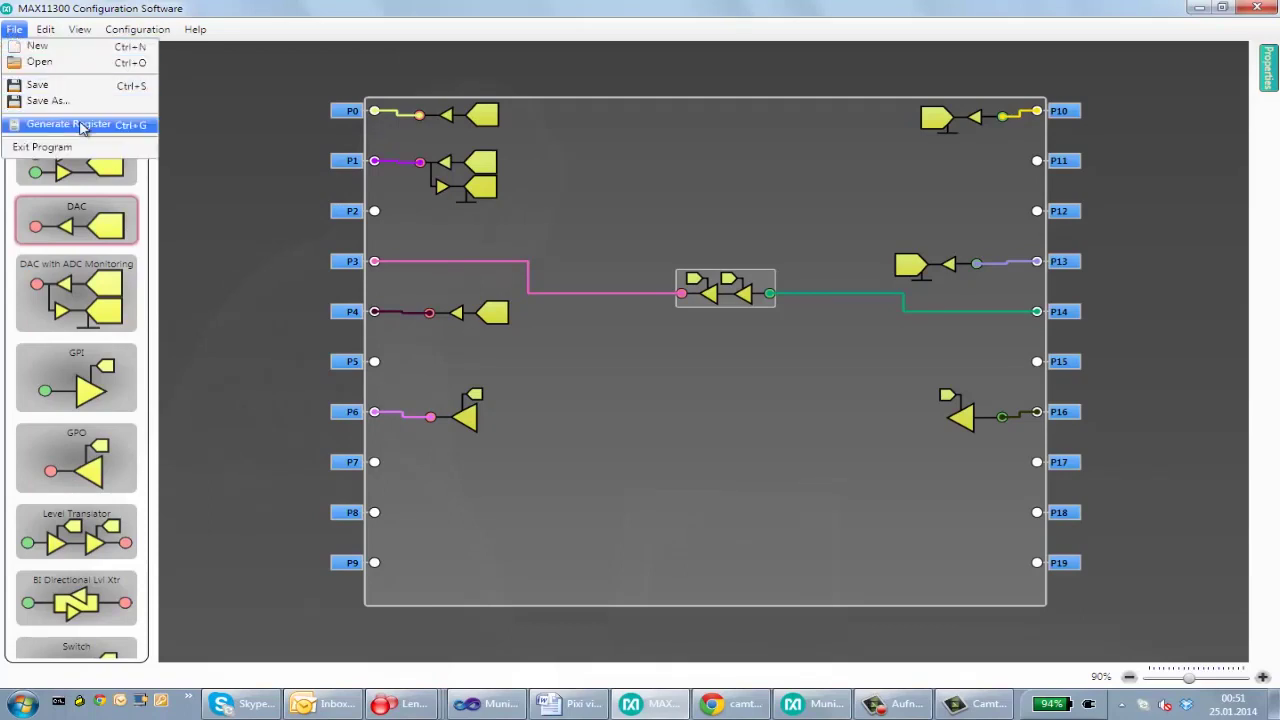
# Generate the register file and save it as demo.csv in 2014_FAE_Demo.
pyautogui.click(87, 125)
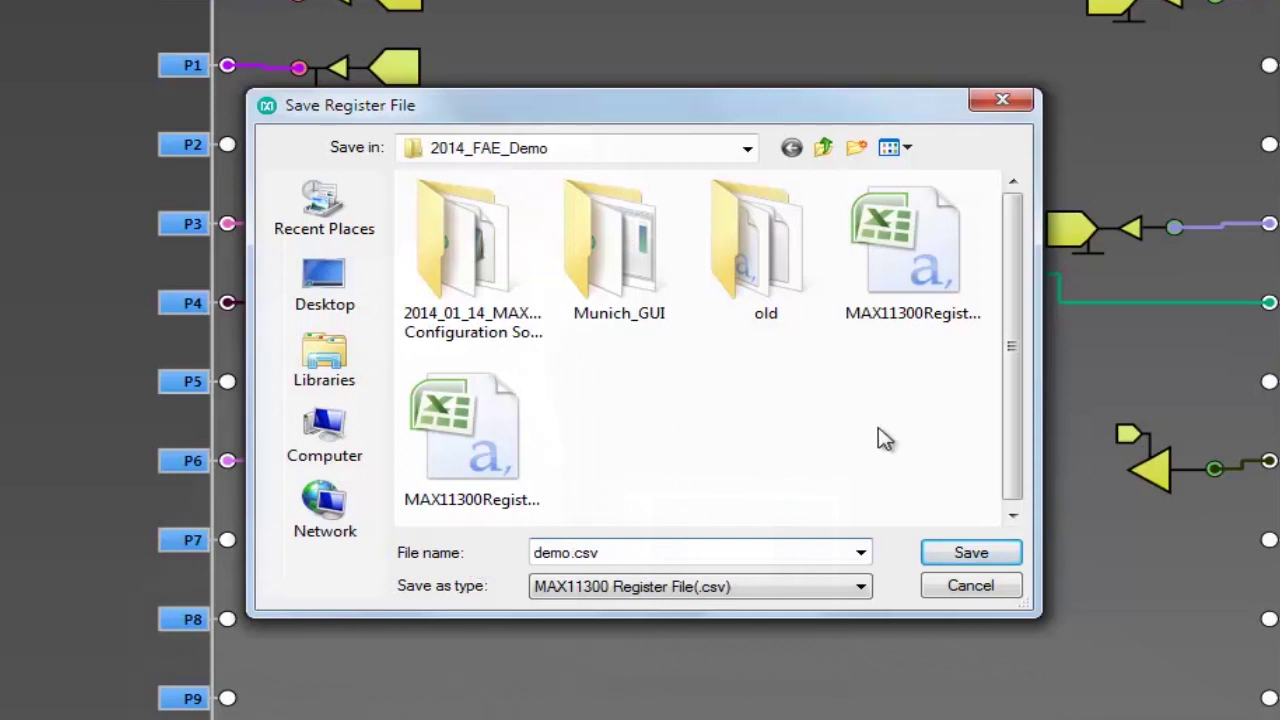
pyautogui.click(968, 556)
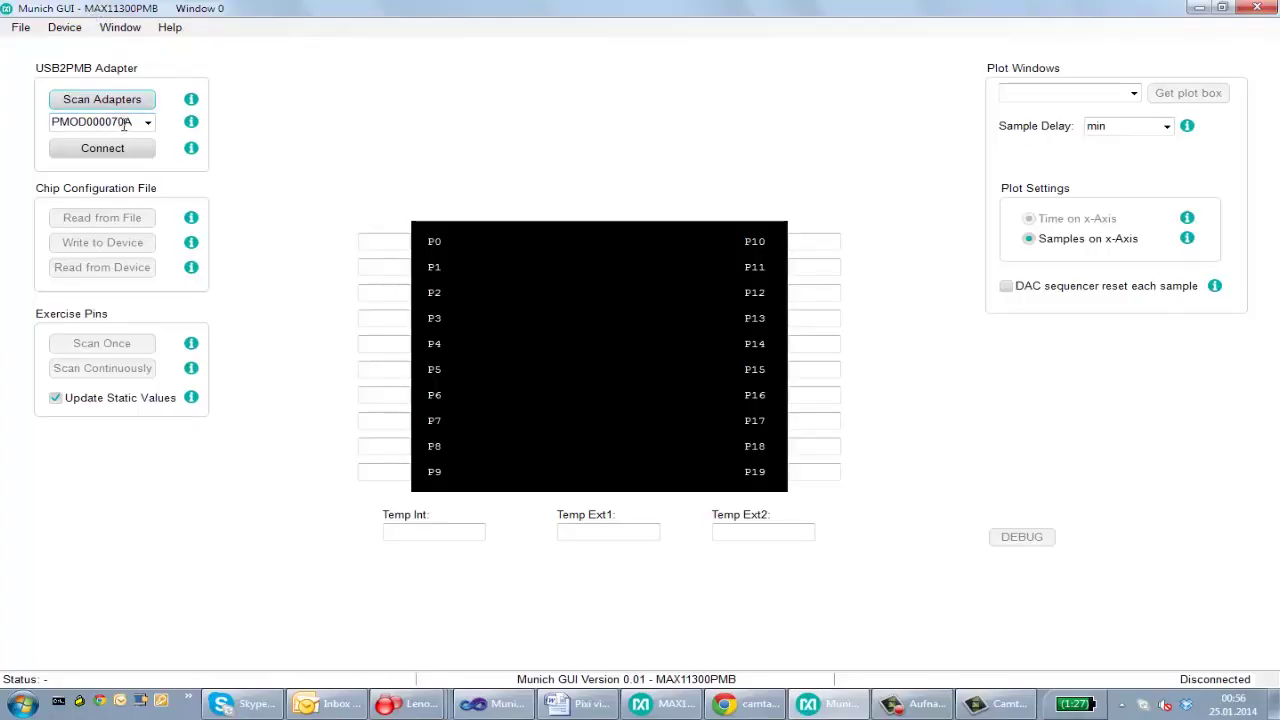
# Connect to the USB adapter and load demo.csv from Desktop > 2014_FAE_Demo.
pyautogui.click(118, 150)
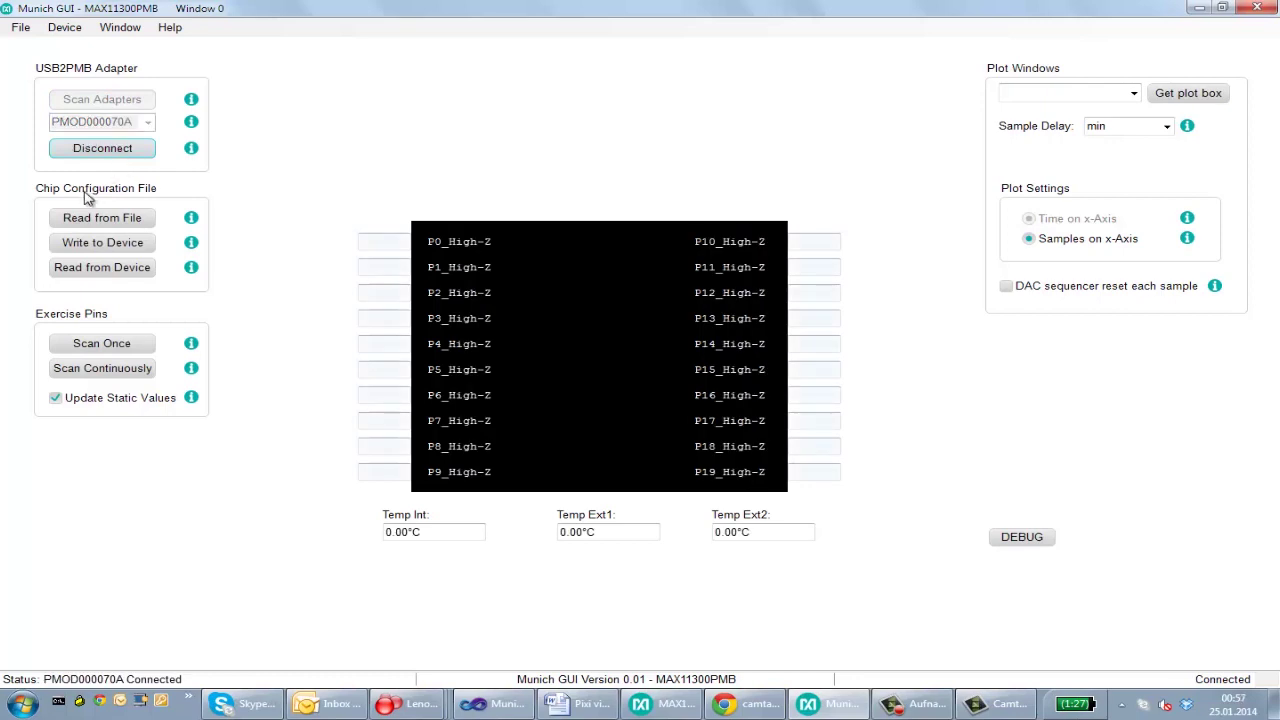
pyautogui.click(138, 224)
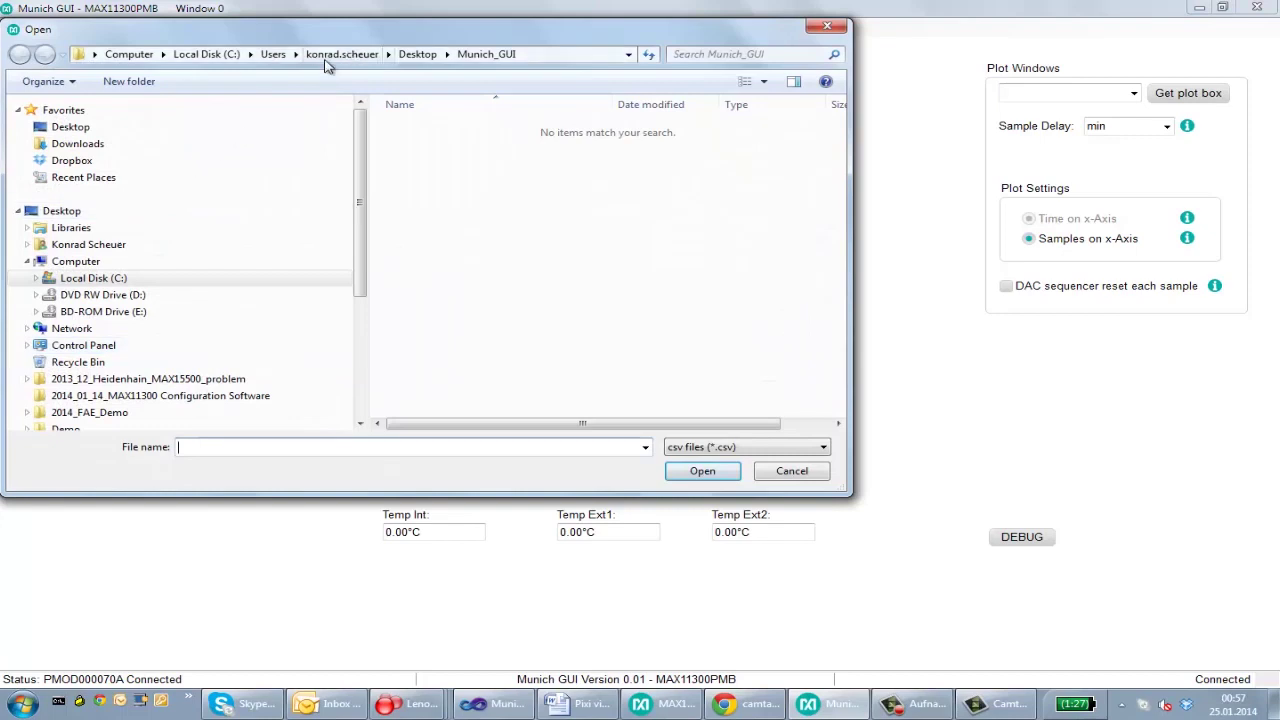
pyautogui.click(90, 128)
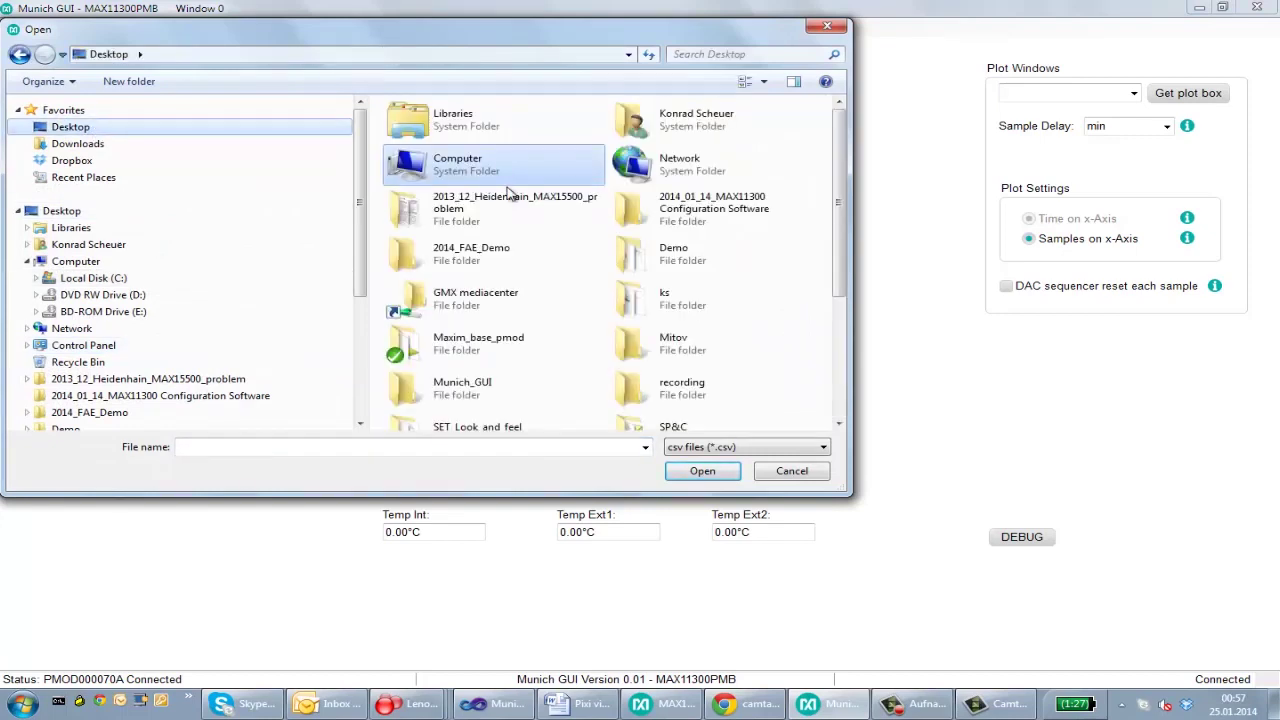
pyautogui.click(487, 254)
pyautogui.doubleClick(487, 254)
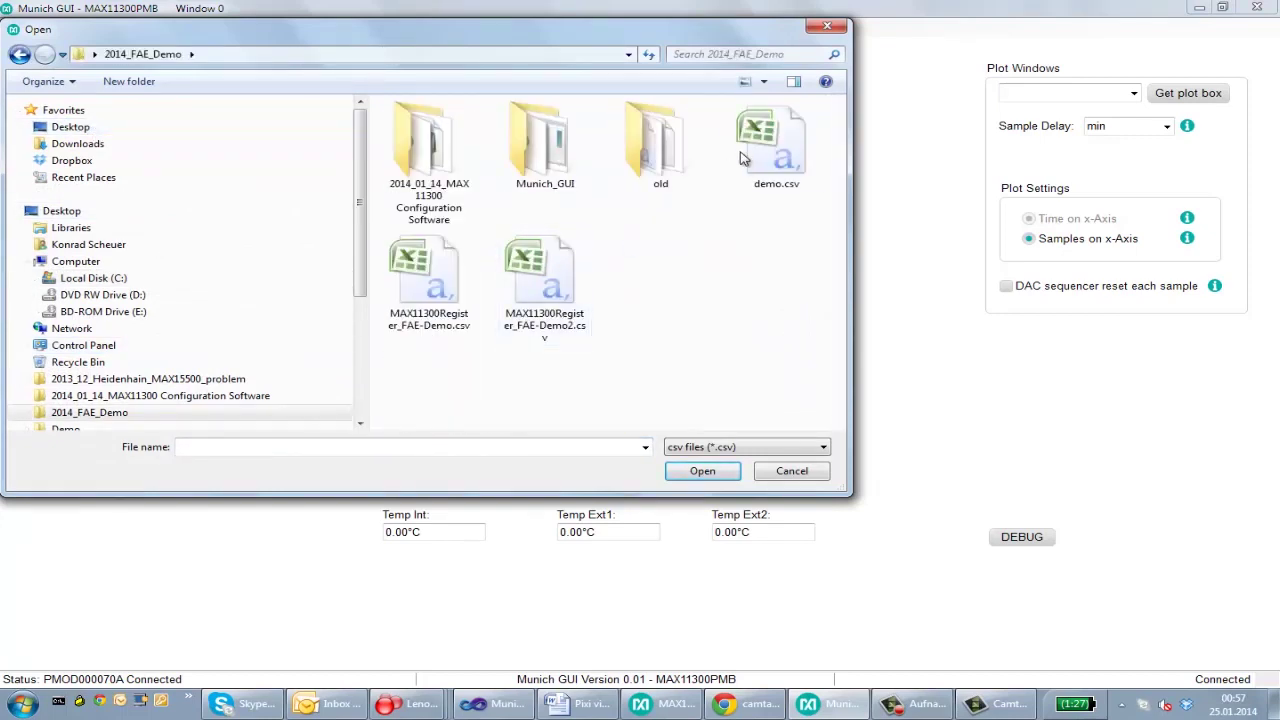
pyautogui.click(780, 158)
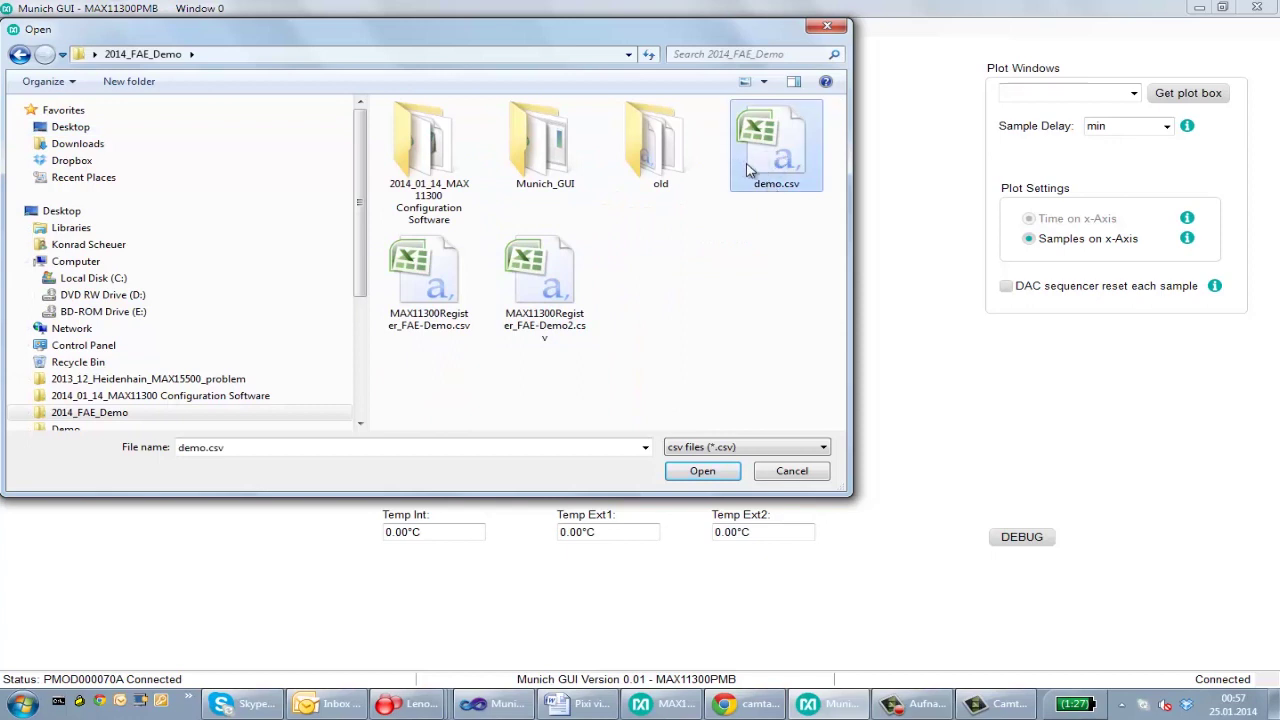
pyautogui.doubleClick(770, 150)
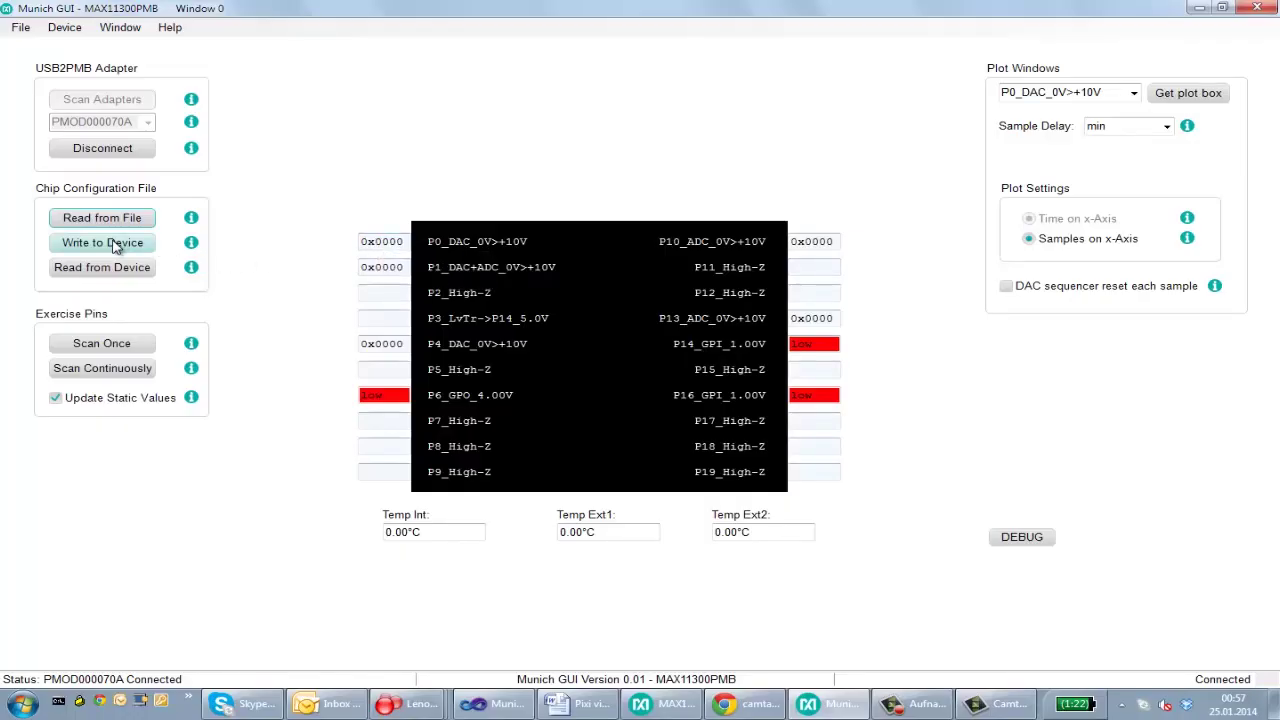
# Write the demo.csv configuration to the device and scan all pins continuously.
pyautogui.click(114, 246)
pyautogui.click(124, 374)
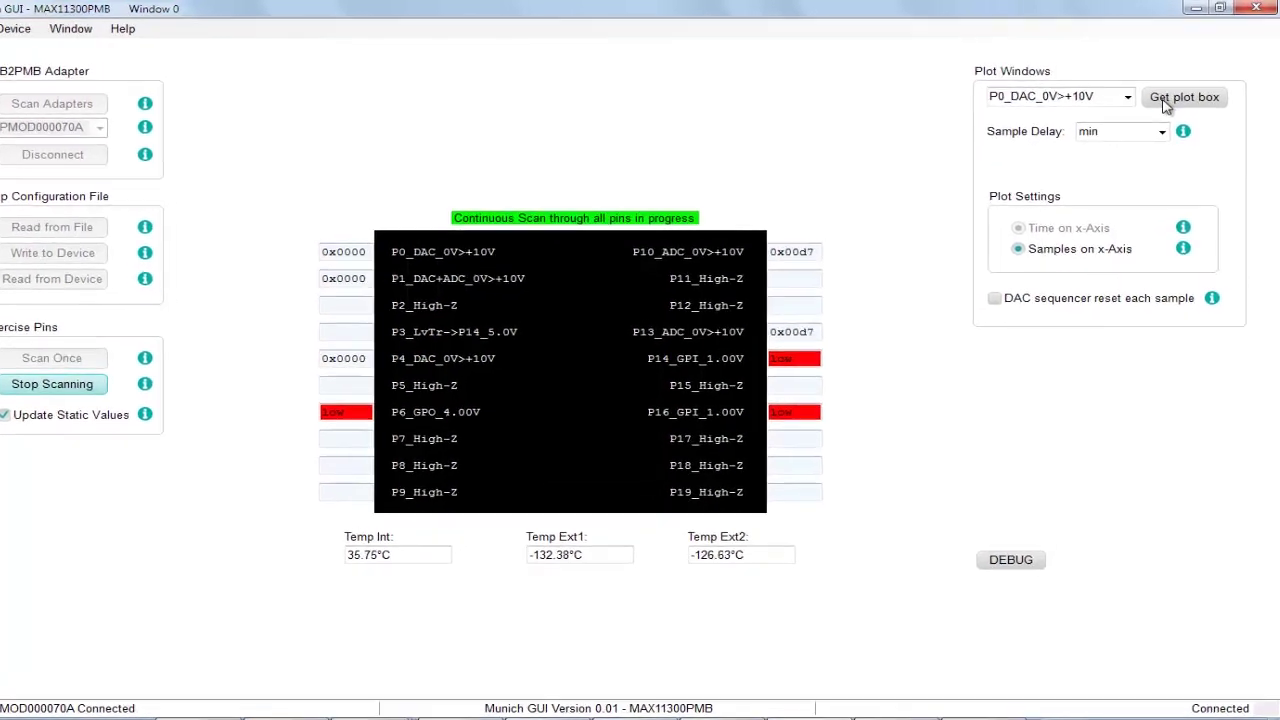
# Plot P0_DAC_0V>+10V with a 10µs sample delay and bring its window forward.
pyautogui.click(1089, 122)
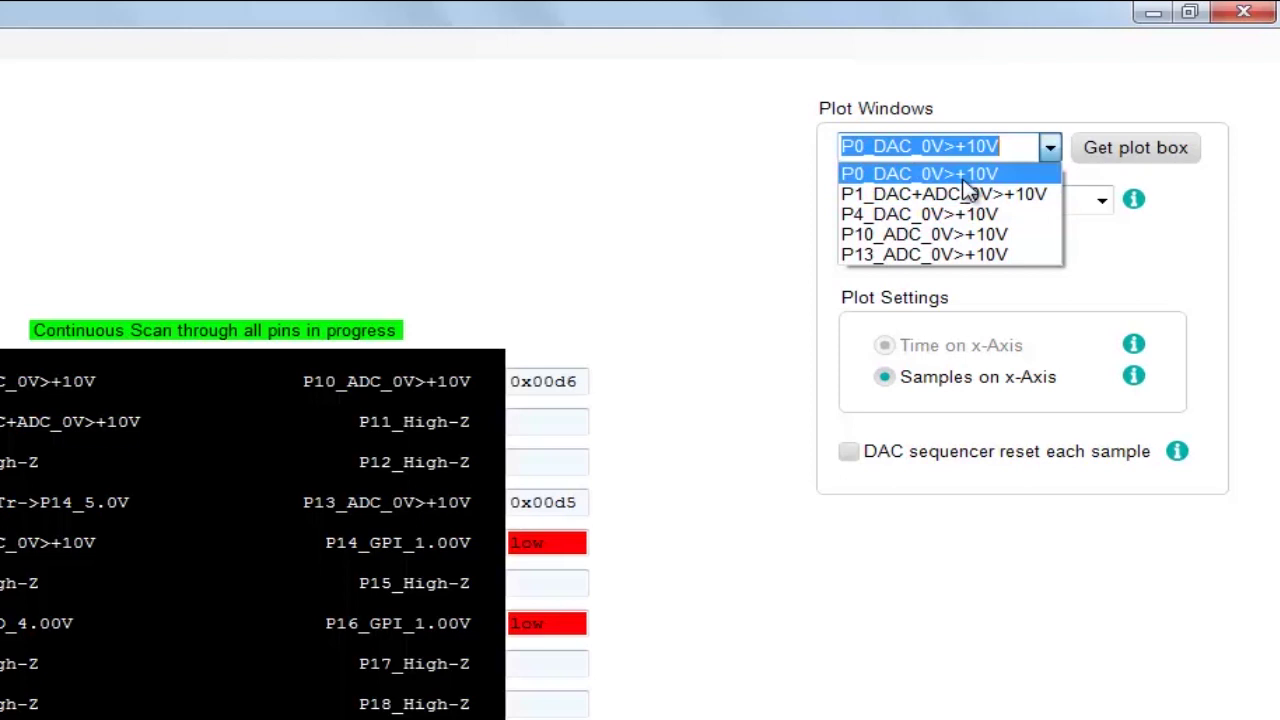
pyautogui.click(965, 182)
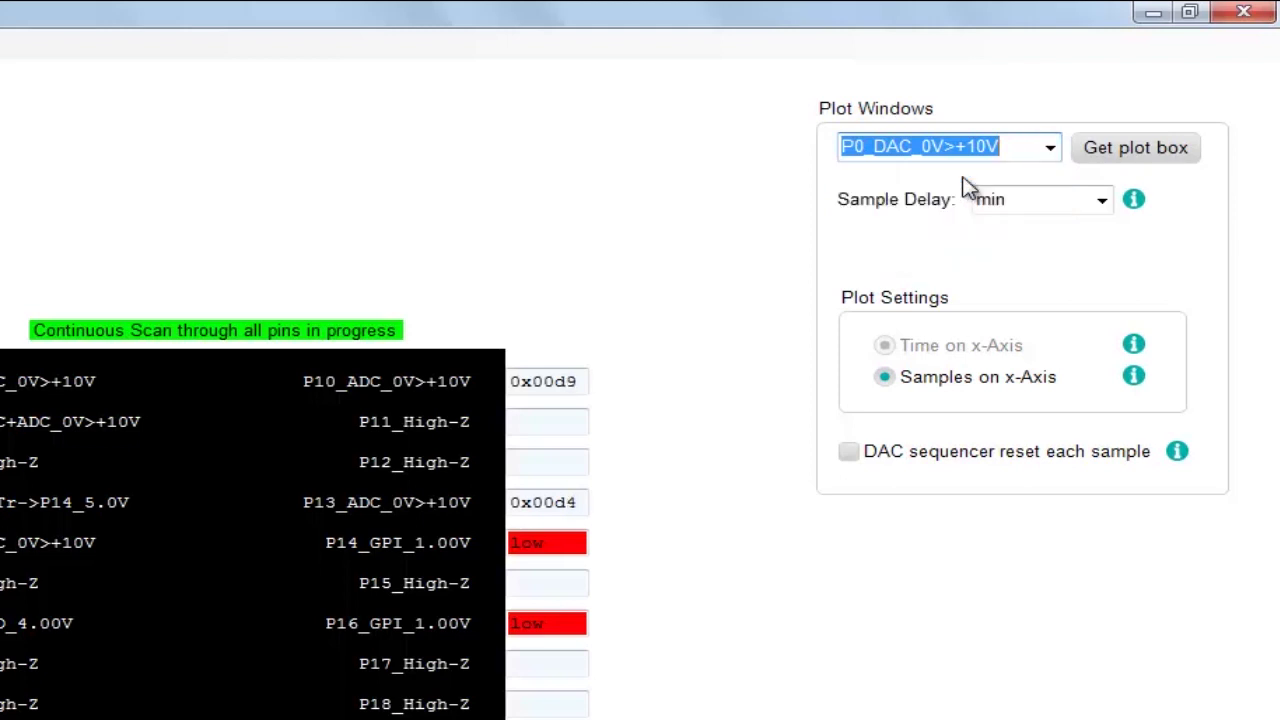
pyautogui.click(1100, 150)
pyautogui.click(1101, 199)
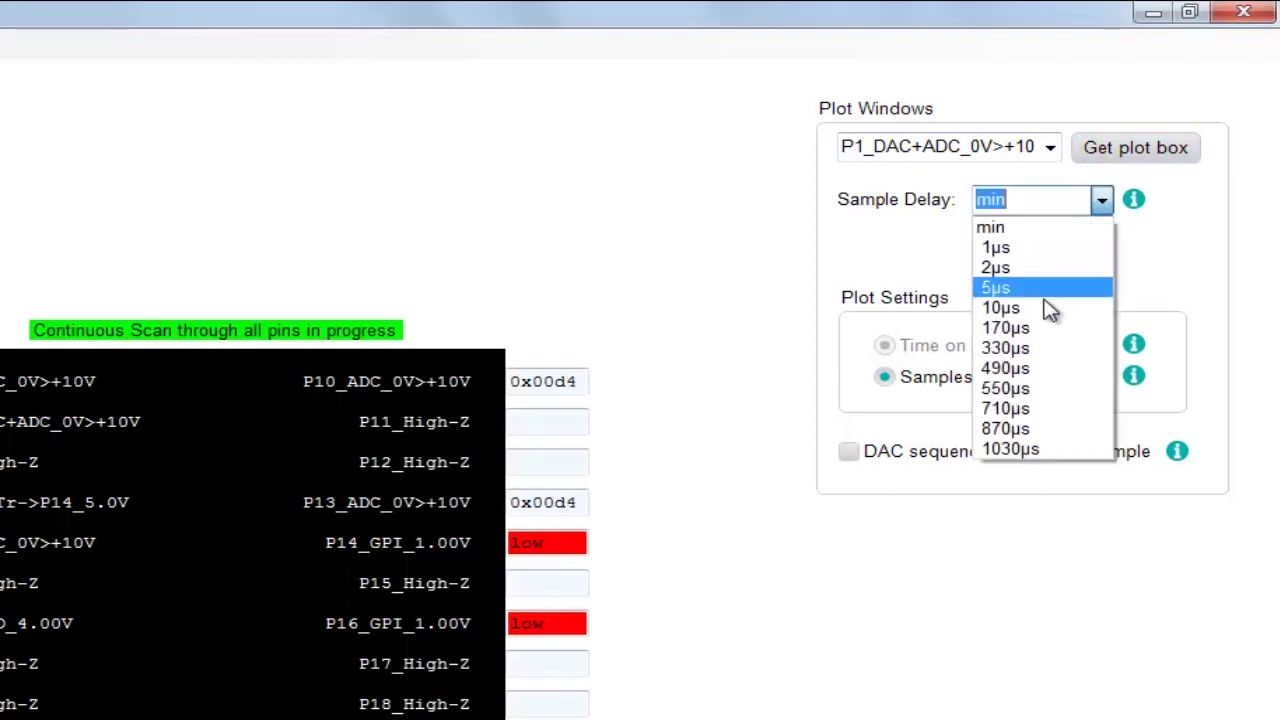
pyautogui.click(1043, 312)
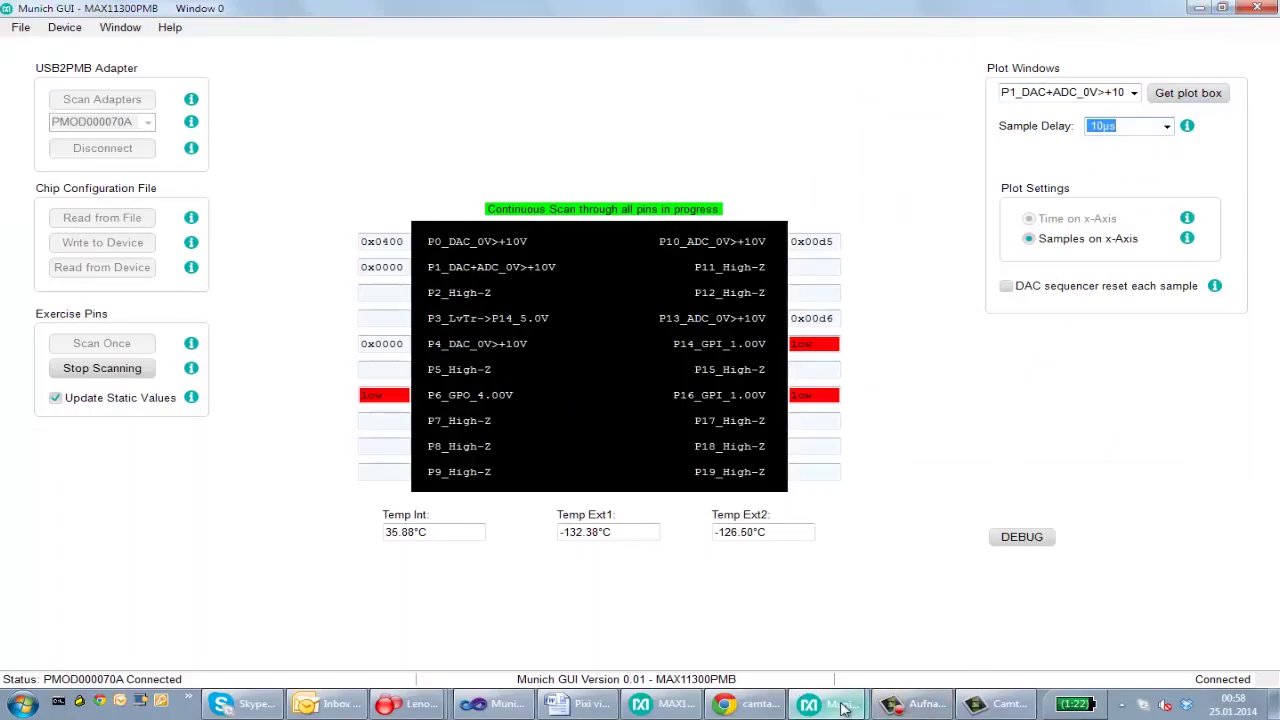
pyautogui.moveTo(843, 708)
pyautogui.click(886, 611)
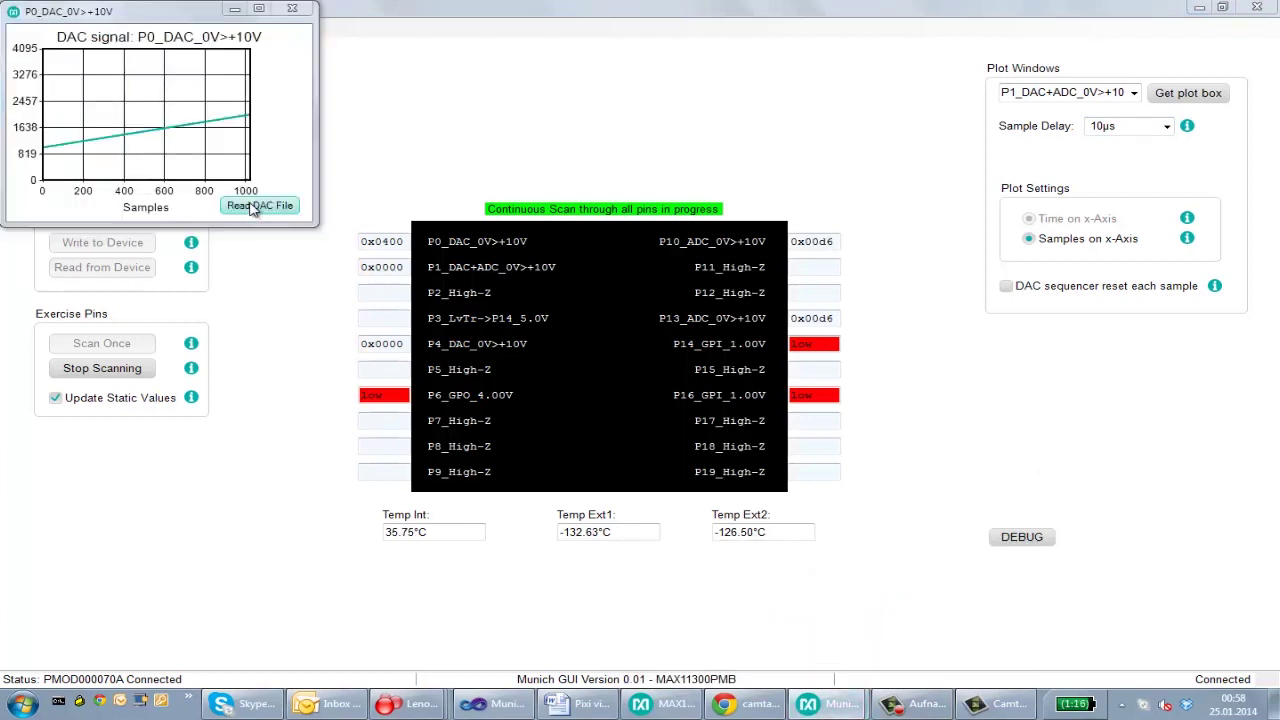
# Read the sine.adc waveform file into the P0 DAC plot window.
pyautogui.click(253, 207)
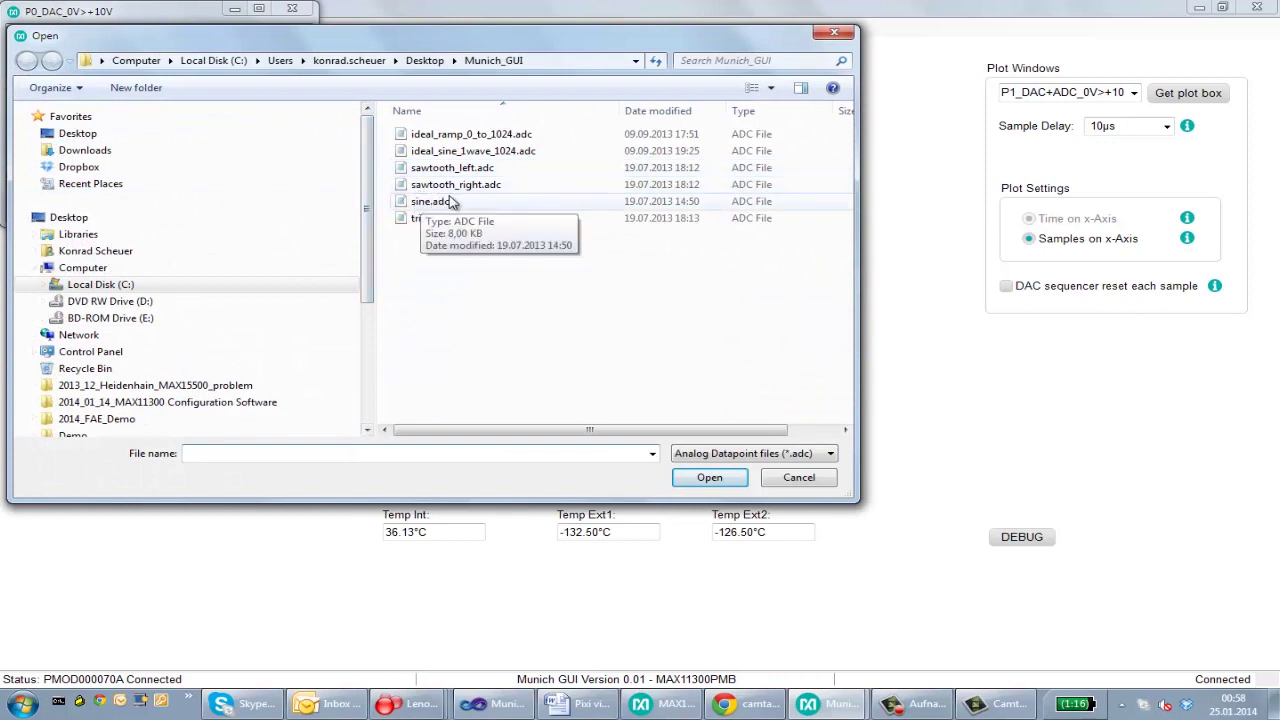
pyautogui.click(447, 203)
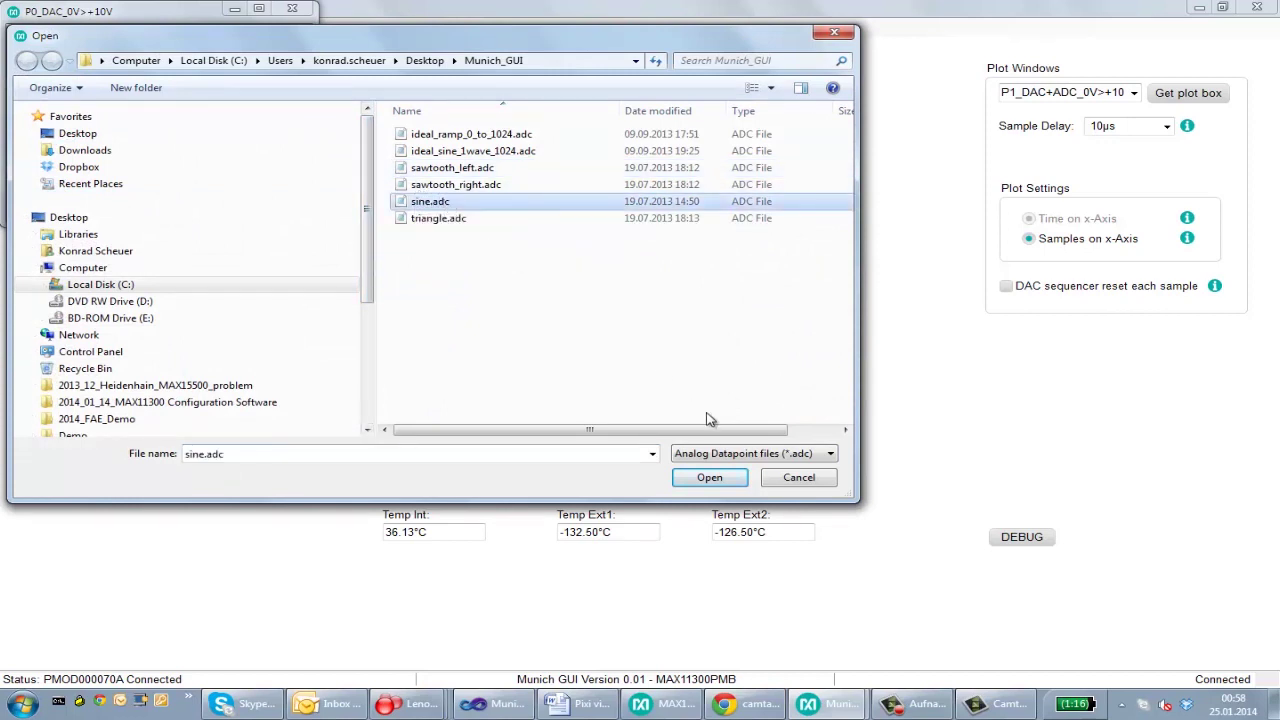
pyautogui.click(712, 479)
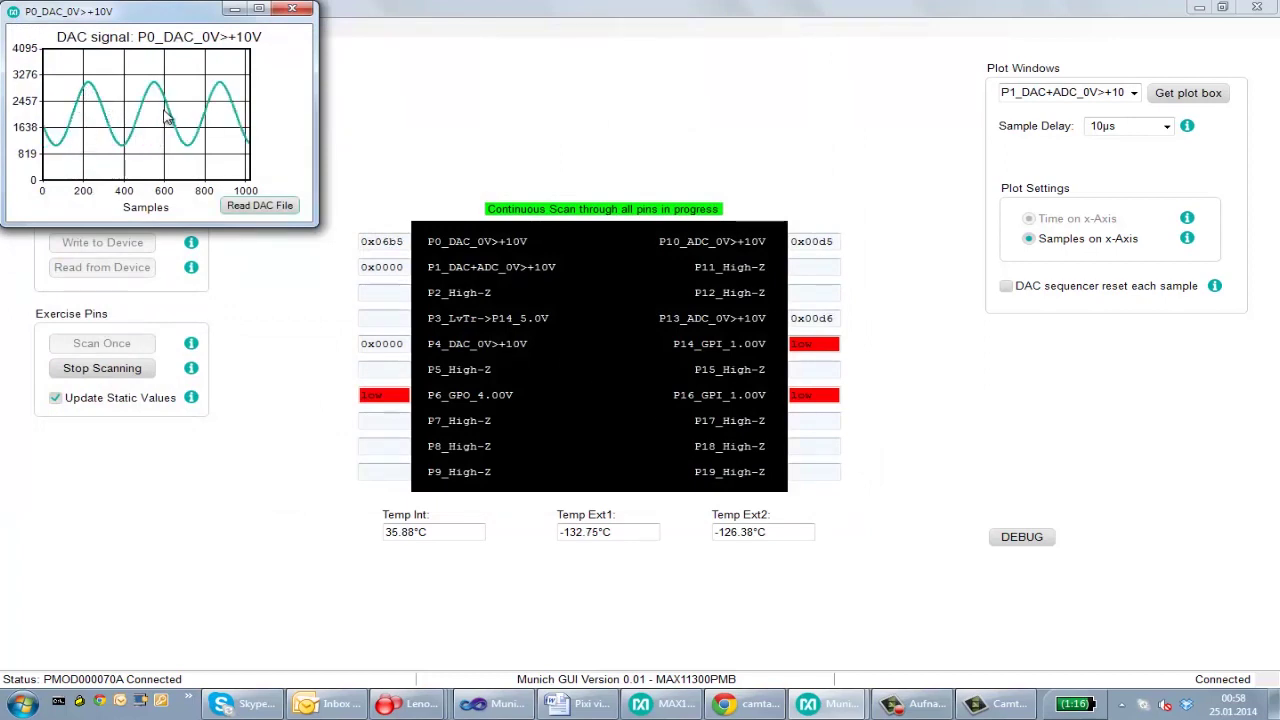
pyautogui.click(1134, 94)
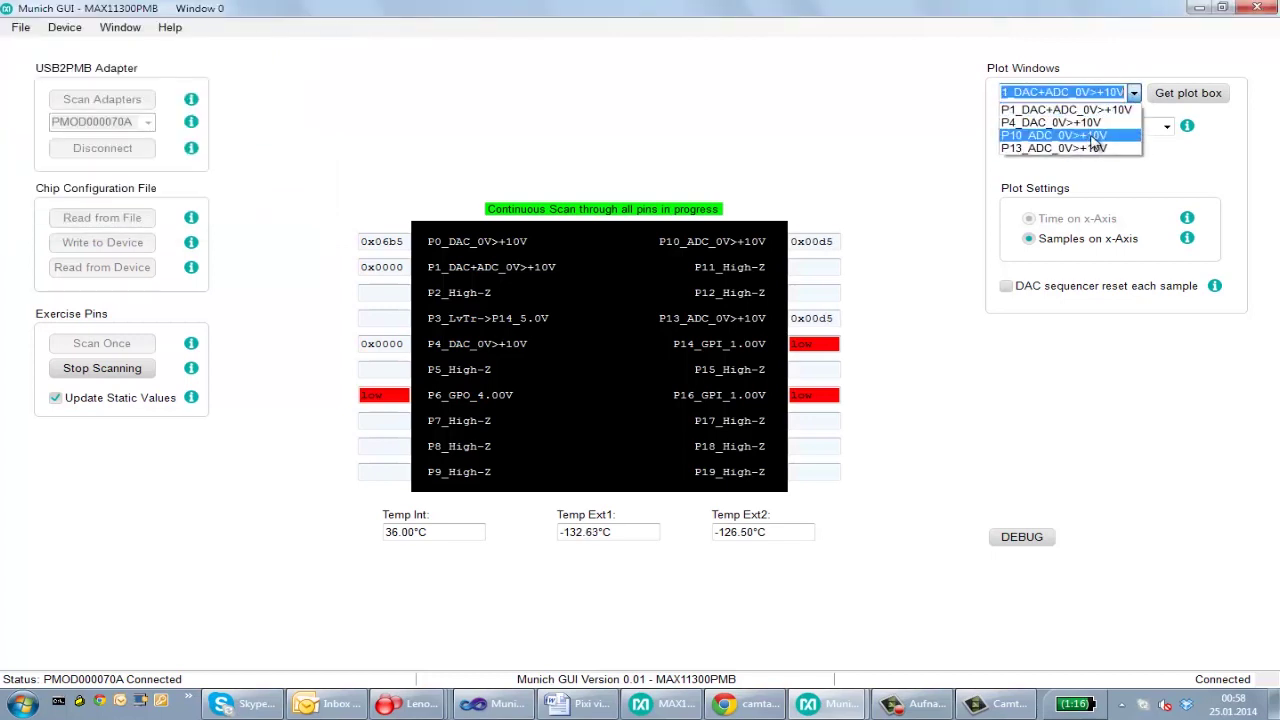
# Open a plot window for the P10_ADC_0V>+10V signal.
pyautogui.click(1040, 136)
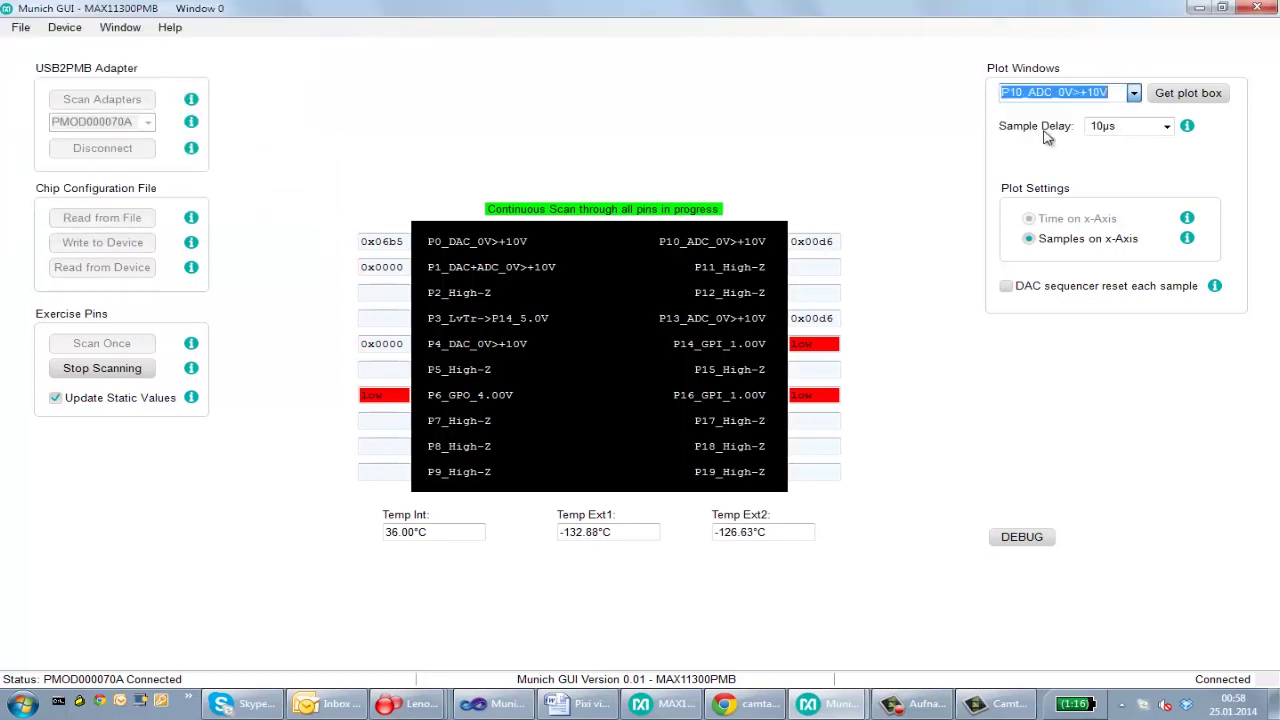
pyautogui.click(1180, 93)
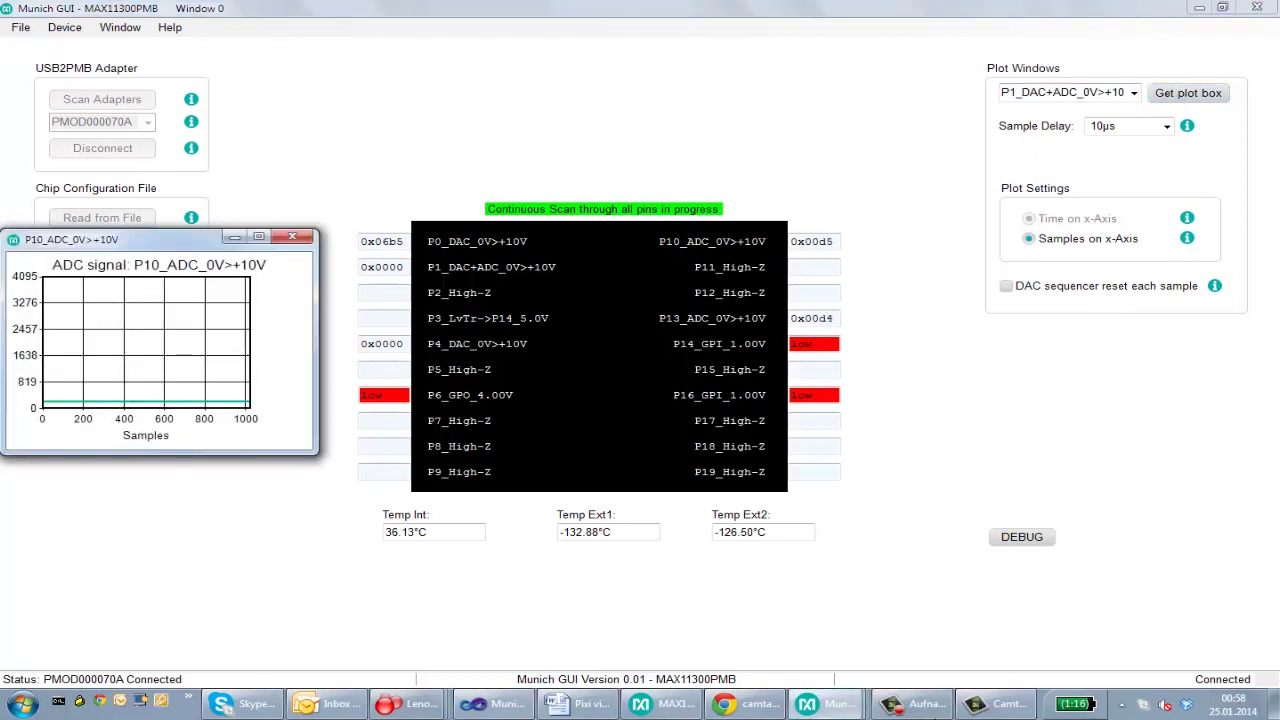
pyautogui.click(806, 704)
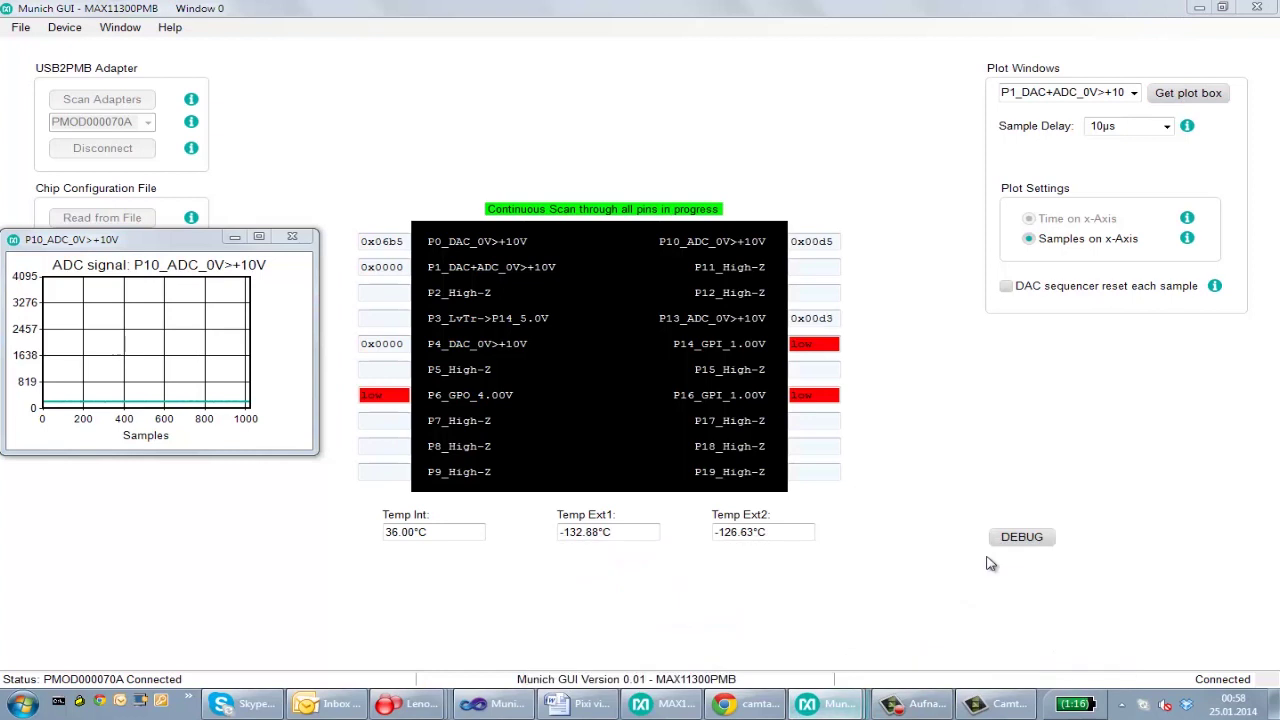